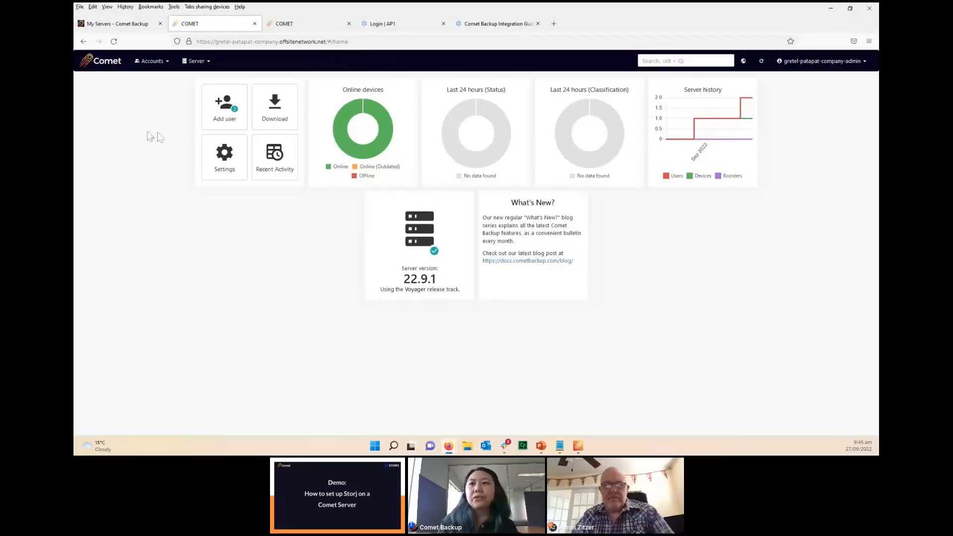
Step: Compare the self-hosted and hosted Comet Server dashboards and check the hosted server's version number
{"action": "left_click", "coordinate": [291, 26]}
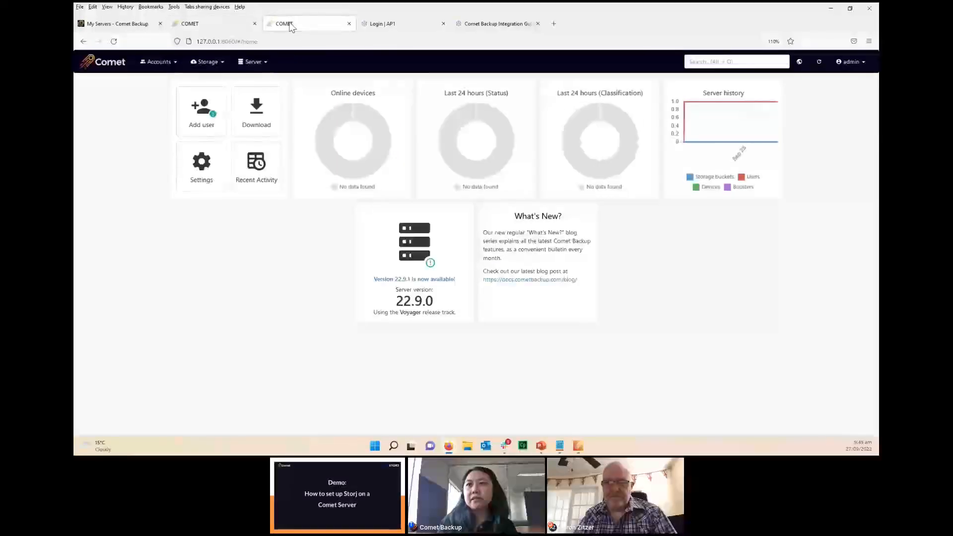
{"action": "left_click", "coordinate": [196, 26]}
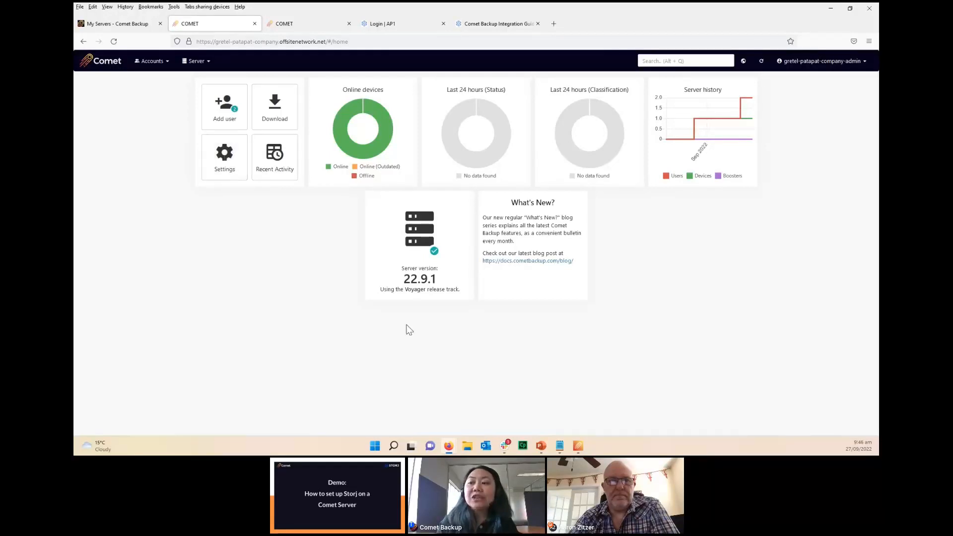
{"action": "left_click_drag", "start_coordinate": [403, 281], "coordinate": [439, 287]}
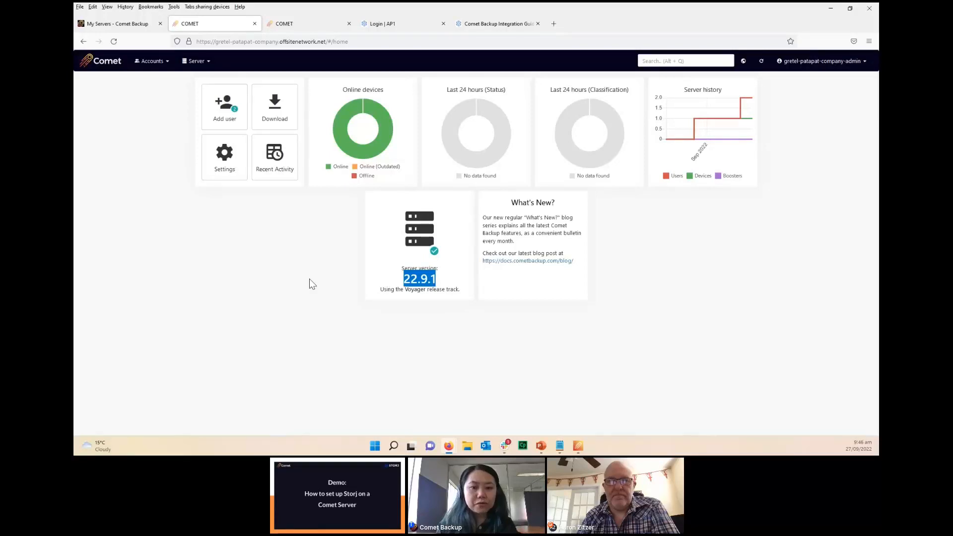
{"action": "left_click", "coordinate": [437, 281]}
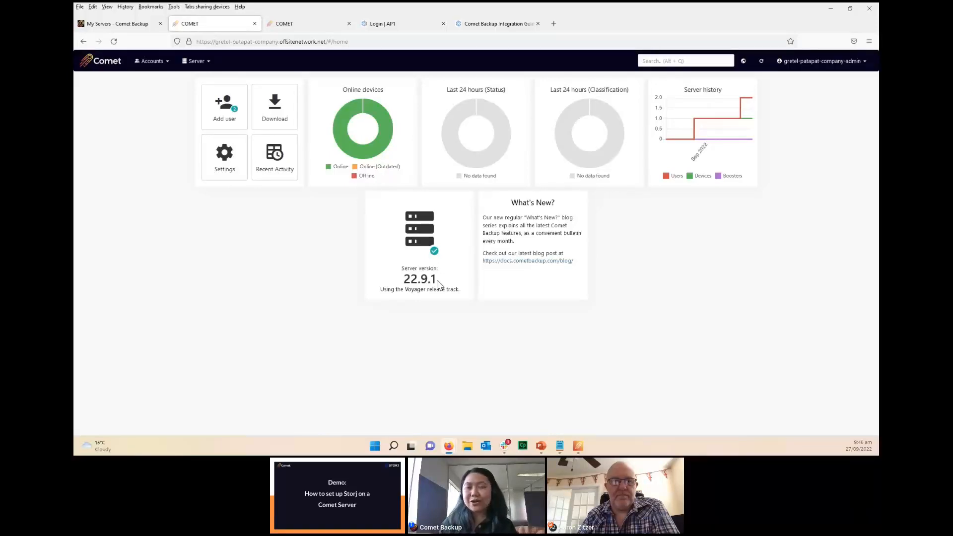
Step: Add a storage template in the hosted server's settings with connection type Storj DCS and description "Storj Storage"
{"action": "left_click", "coordinate": [232, 167]}
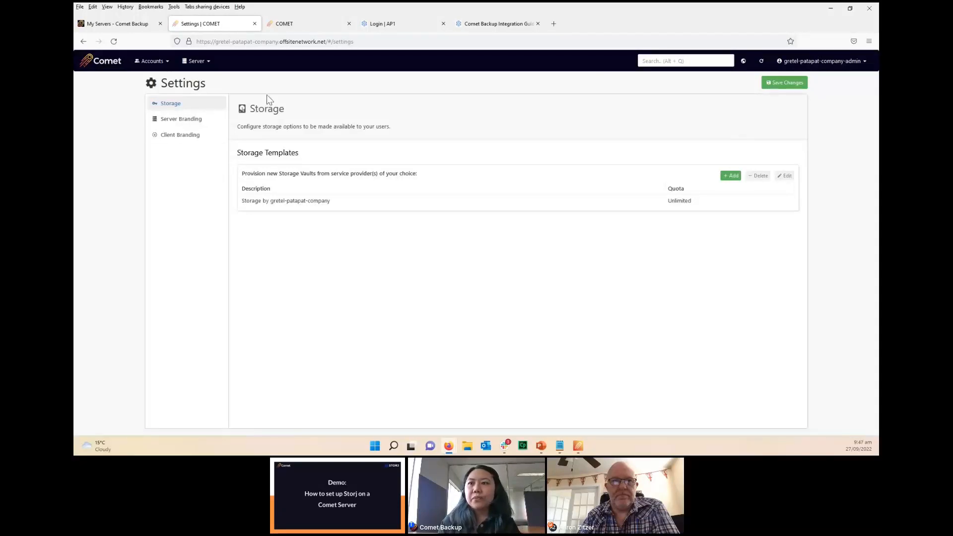
{"action": "left_click", "coordinate": [730, 176]}
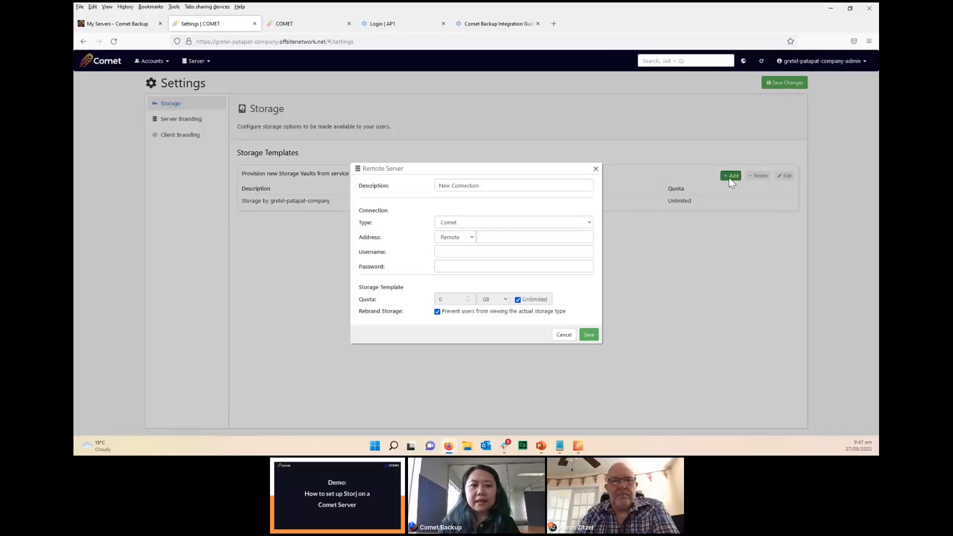
{"action": "left_click", "coordinate": [571, 222]}
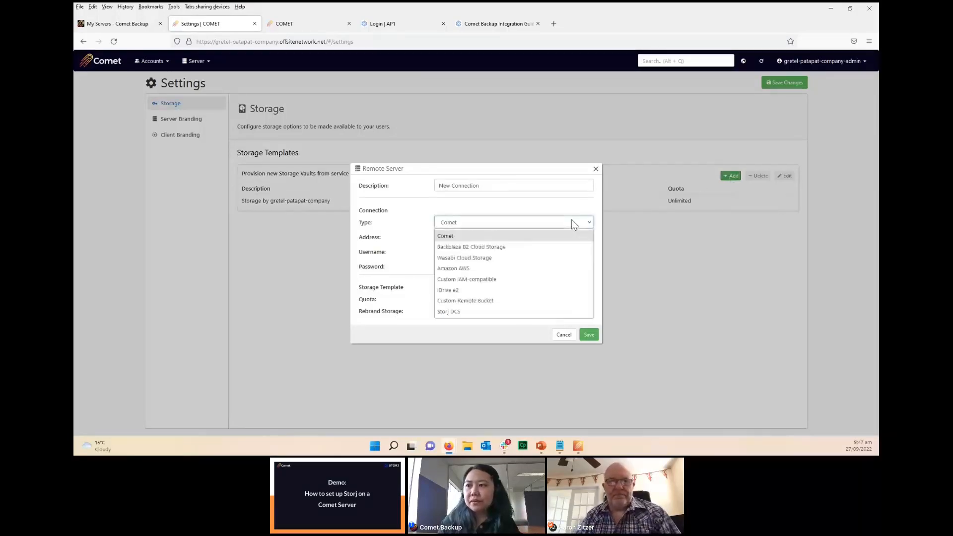
{"action": "left_click", "coordinate": [460, 311]}
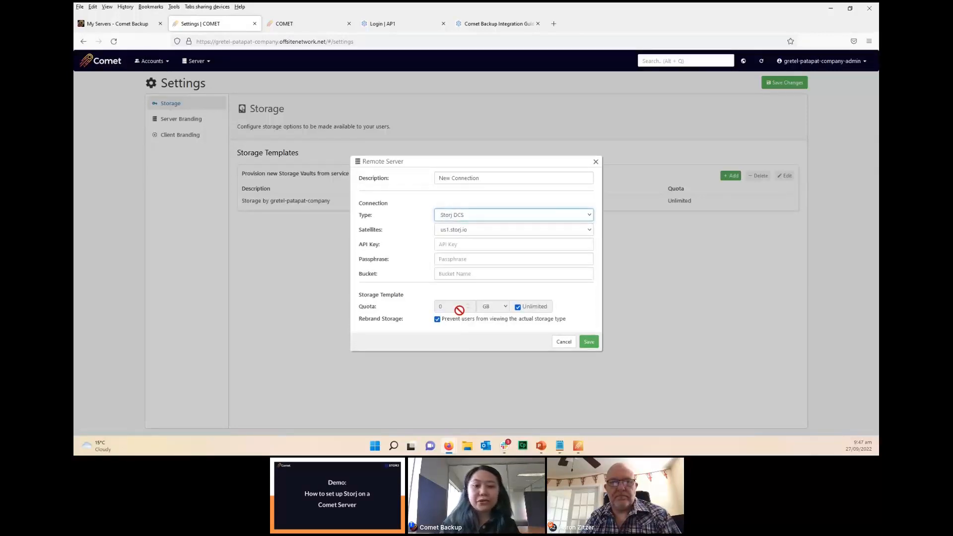
{"action": "triple_click", "coordinate": [449, 177]}
{"action": "type", "text": "S"}
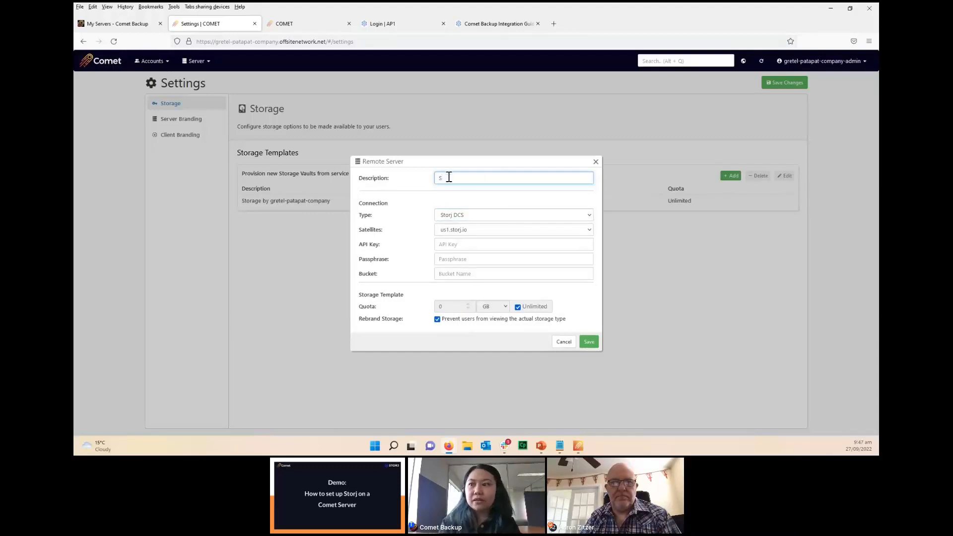
{"action": "type", "text": "torj Storage"}
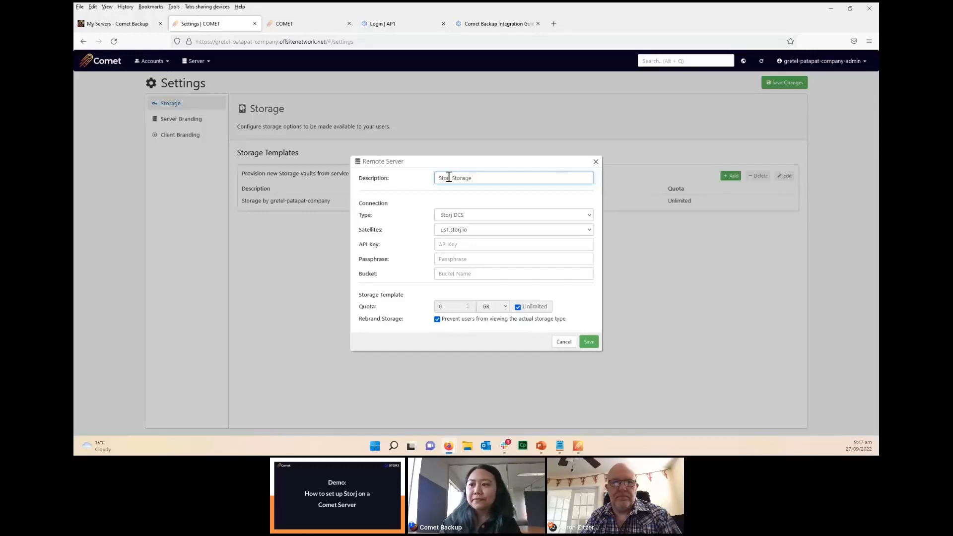
Step: Fill in the Storj connection's bucket name by copying it from the separate notes window
{"action": "left_click", "coordinate": [468, 245]}
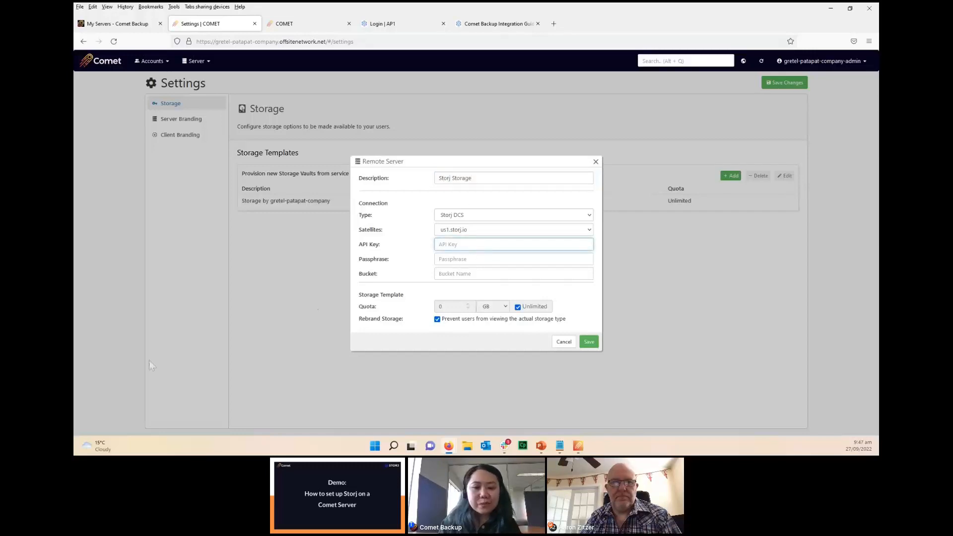
{"action": "key", "text": "alt+Tab"}
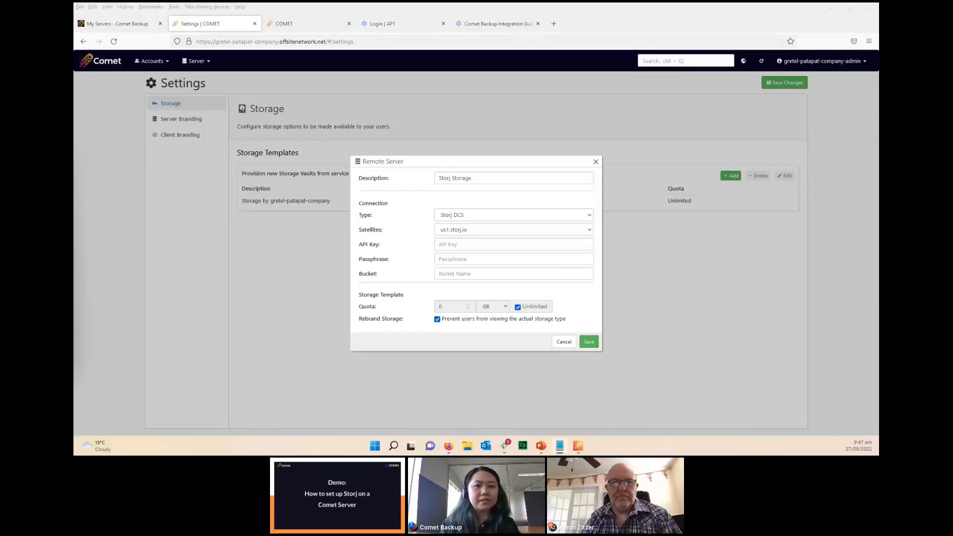
{"action": "left_click", "coordinate": [494, 273]}
{"action": "type", "text": "gretel-test-bucket"}
Step: Paste the passphrase and the API key into the Storj connection, copying each from the notes window
{"action": "left_click", "coordinate": [474, 245]}
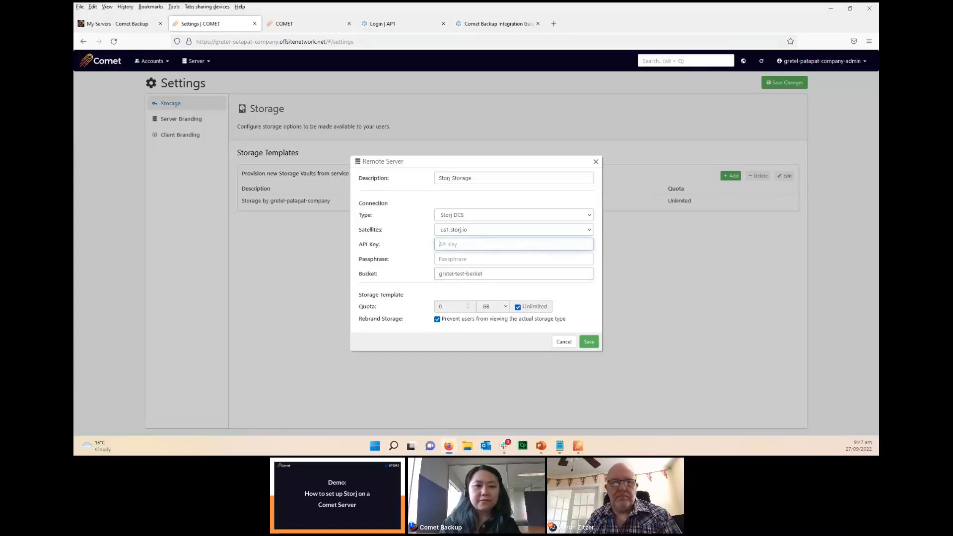
{"action": "key", "text": "alt+Tab"}
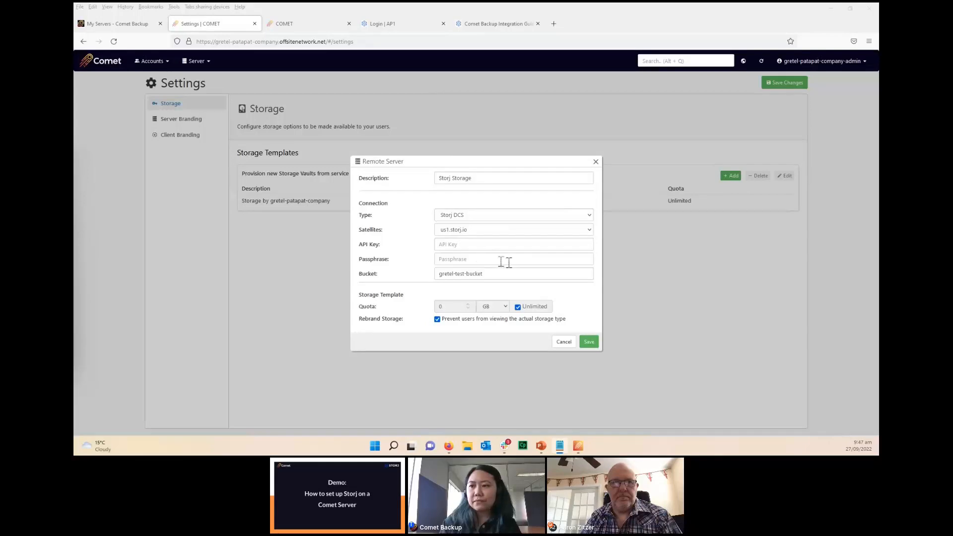
{"action": "left_click", "coordinate": [479, 257]}
{"action": "key", "text": "ctrl+v"}
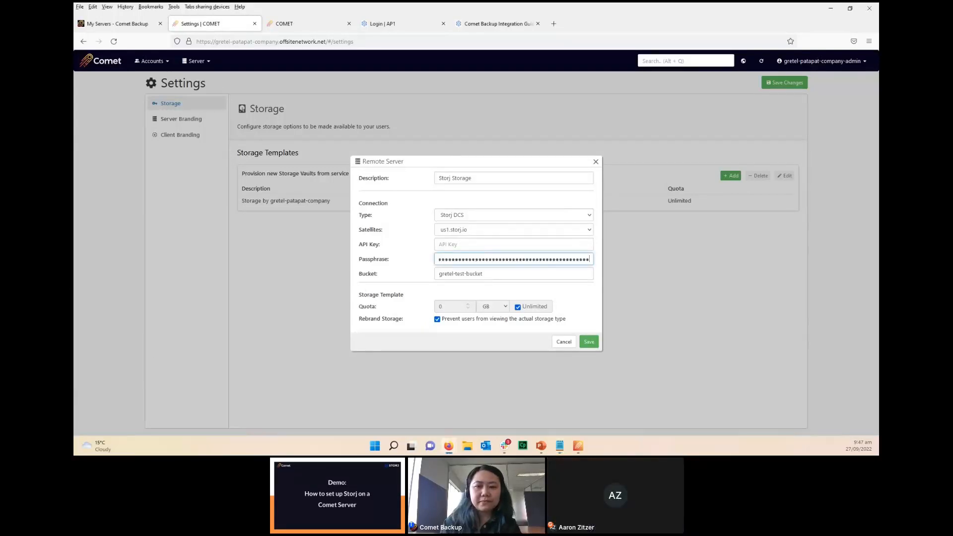
{"action": "key", "text": "alt+Tab"}
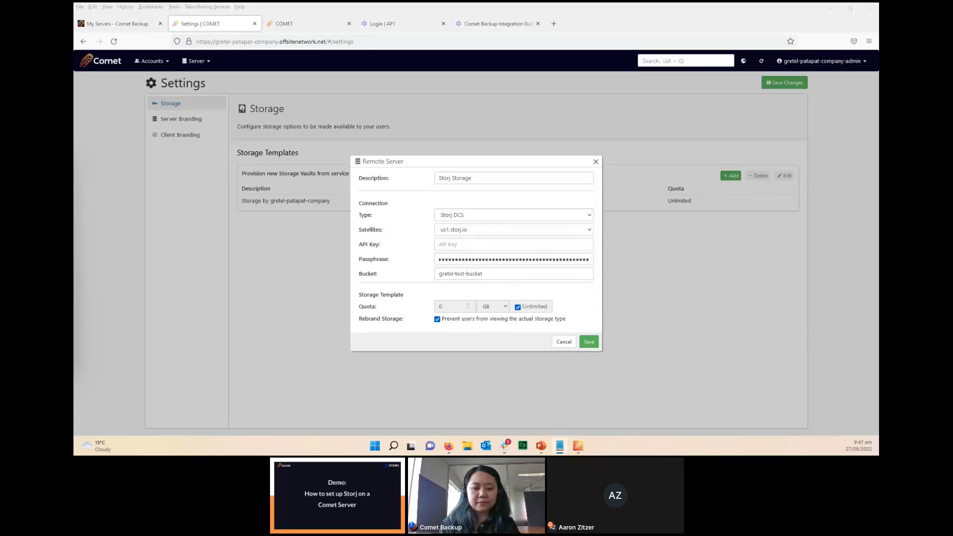
{"action": "left_click", "coordinate": [459, 245]}
{"action": "key", "text": "ctrl+v"}
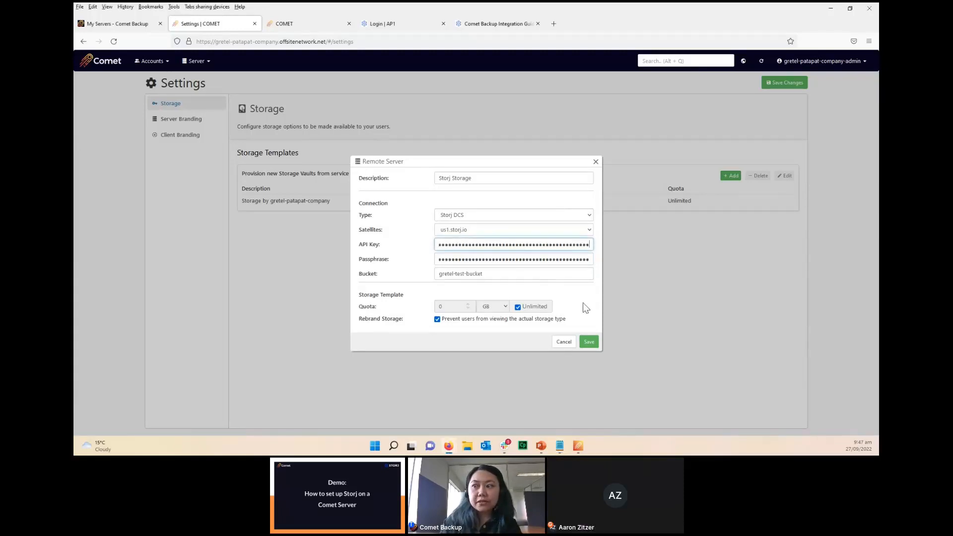
Step: Save the Storj Storage template and the server settings, and acknowledge the confirmation
{"action": "left_click", "coordinate": [589, 342]}
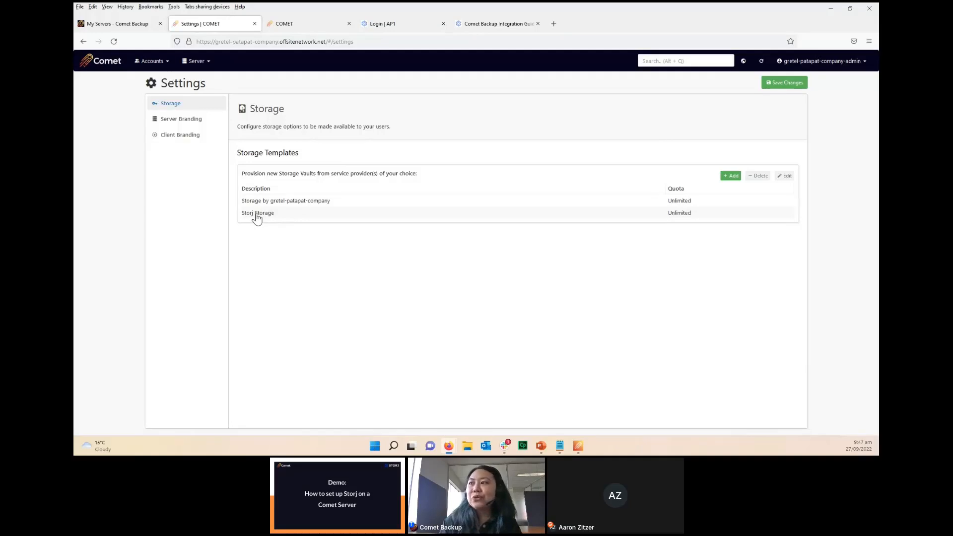
{"action": "left_click", "coordinate": [784, 84]}
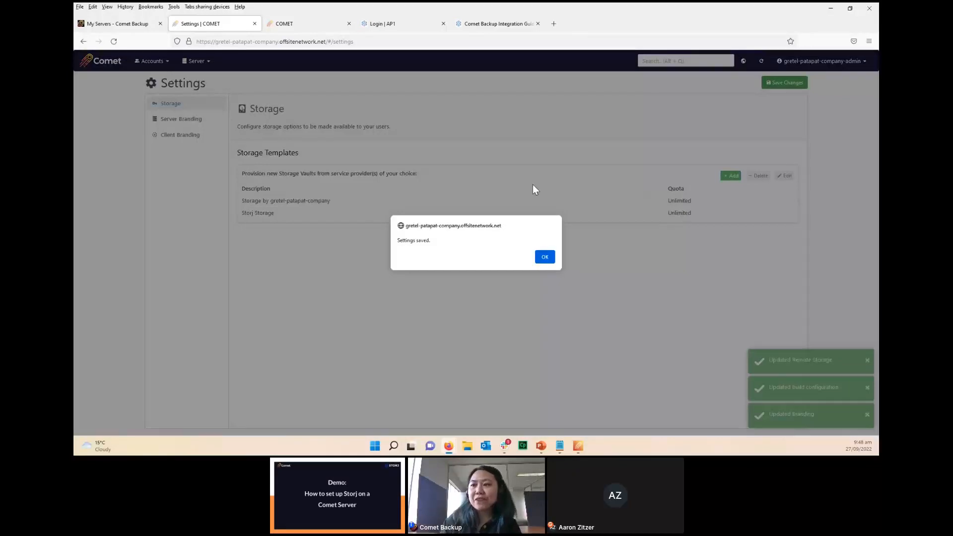
{"action": "left_click", "coordinate": [546, 257]}
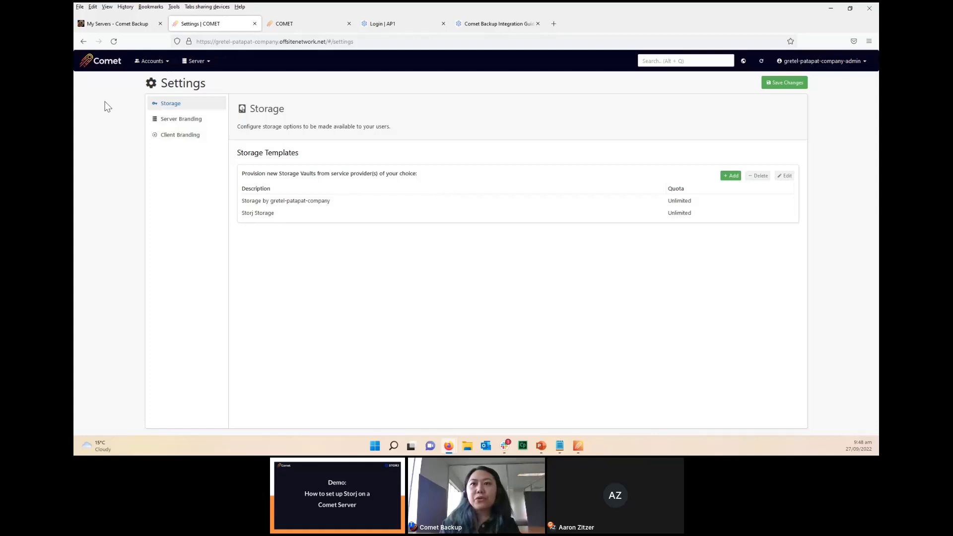
Step: Open the Storage Vaults of the user without devices and check the templates offered for a new vault
{"action": "left_click", "coordinate": [151, 61]}
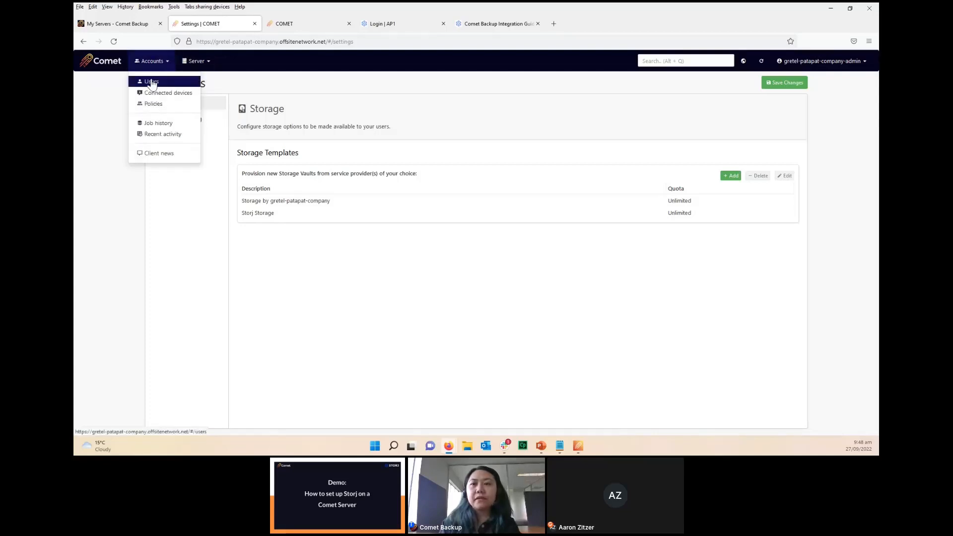
{"action": "left_click", "coordinate": [152, 82]}
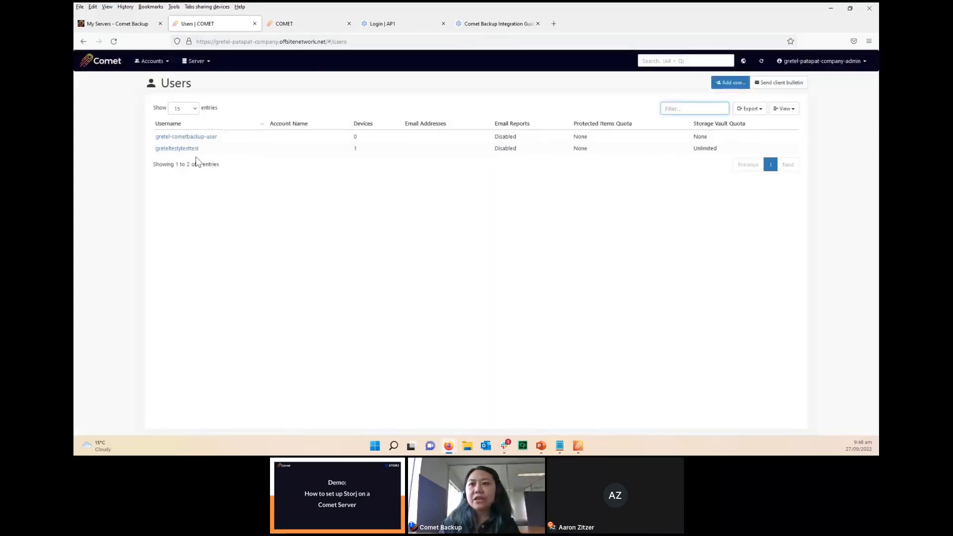
{"action": "left_click", "coordinate": [187, 137]}
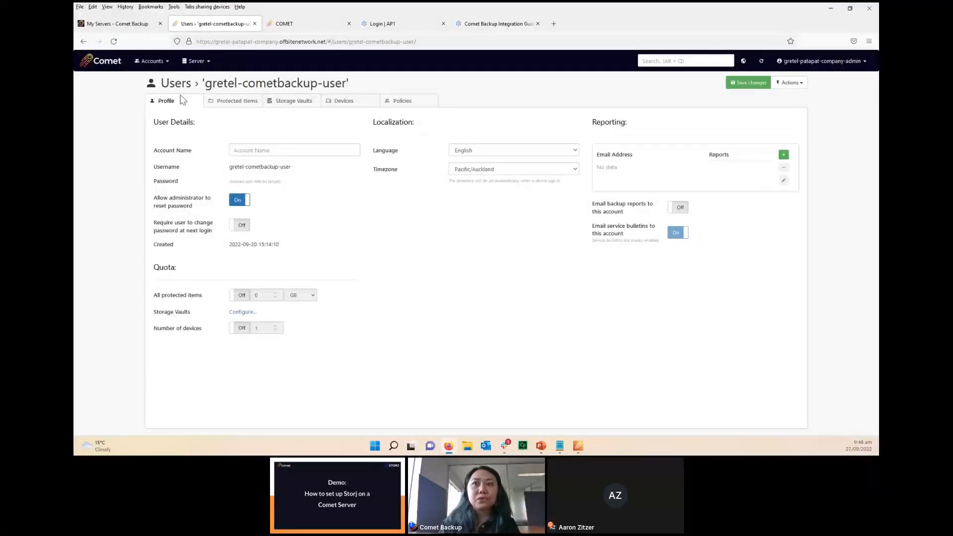
{"action": "left_click", "coordinate": [338, 107]}
{"action": "left_click", "coordinate": [278, 107]}
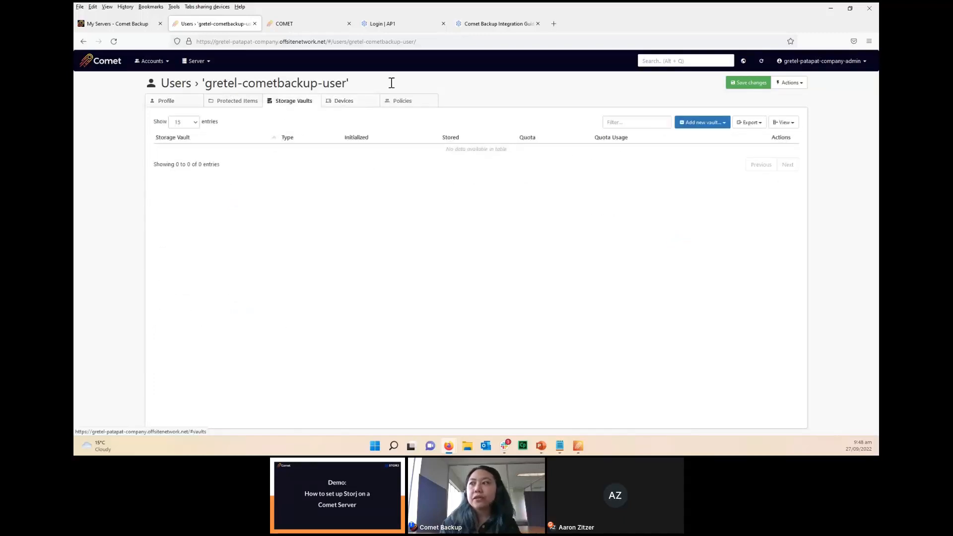
{"action": "left_click", "coordinate": [723, 123]}
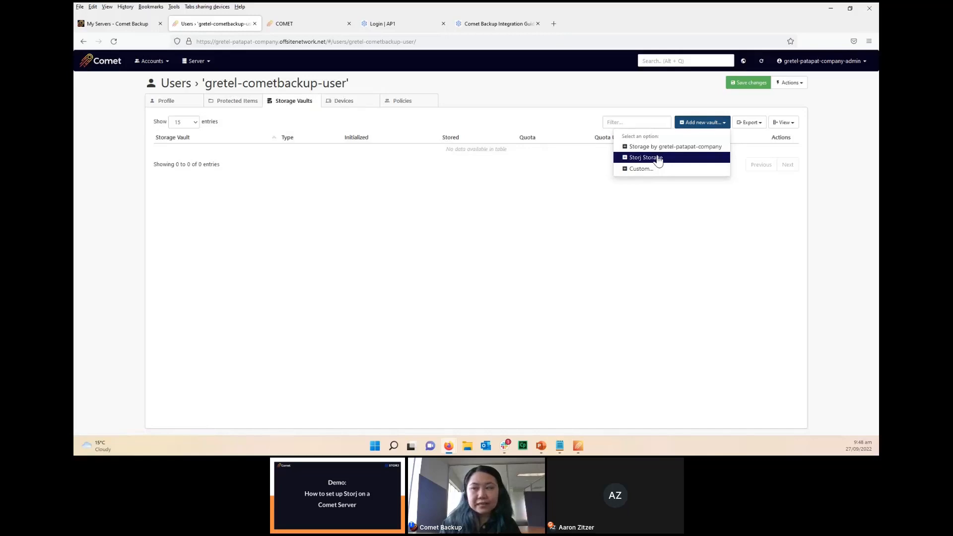
{"action": "left_click", "coordinate": [411, 222]}
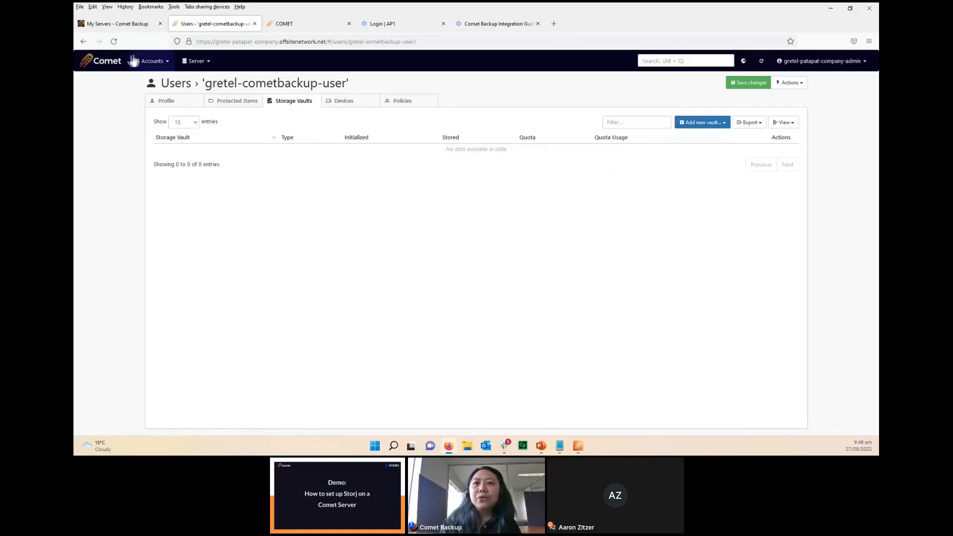
Step: Check the first storage template choices for a new user from the dashboard, and cancel without adding one
{"action": "left_click", "coordinate": [107, 64]}
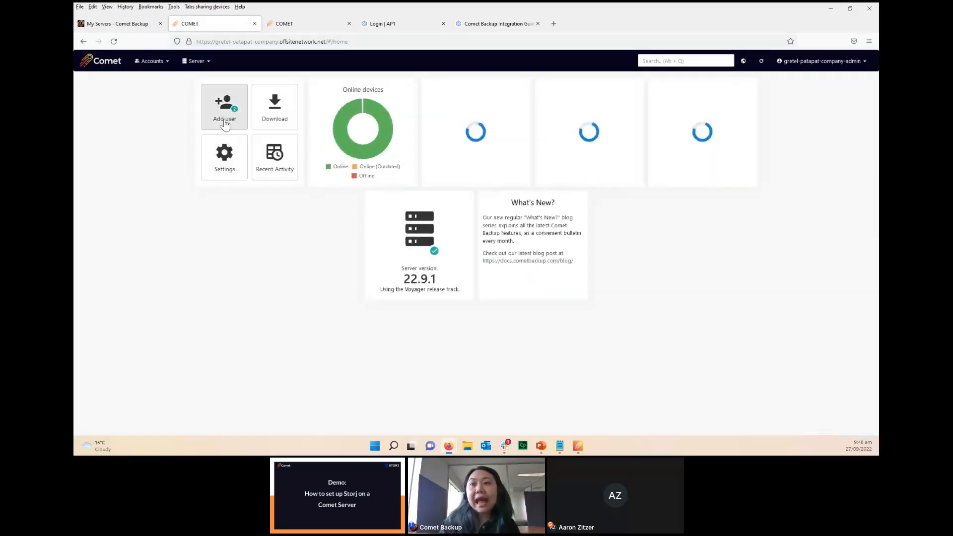
{"action": "left_click", "coordinate": [224, 119]}
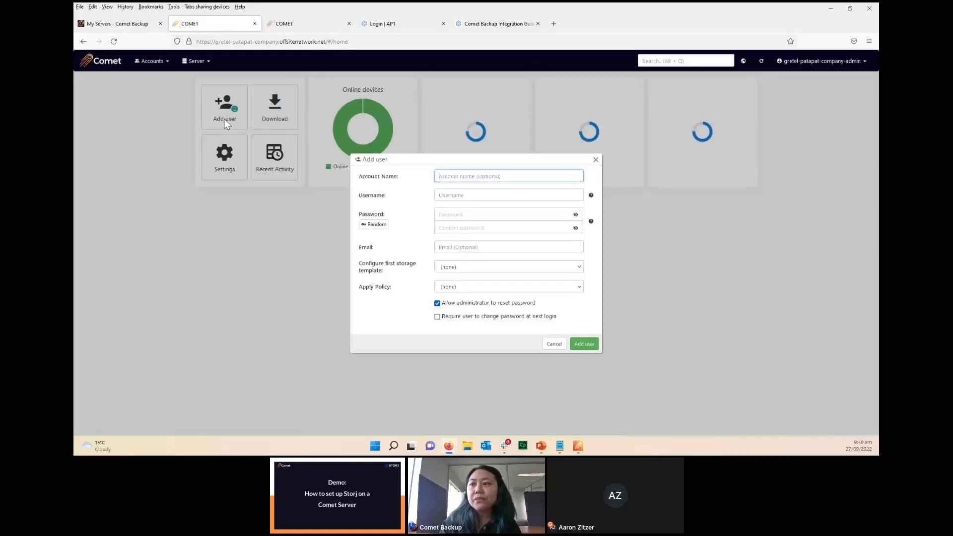
{"action": "left_click", "coordinate": [567, 269]}
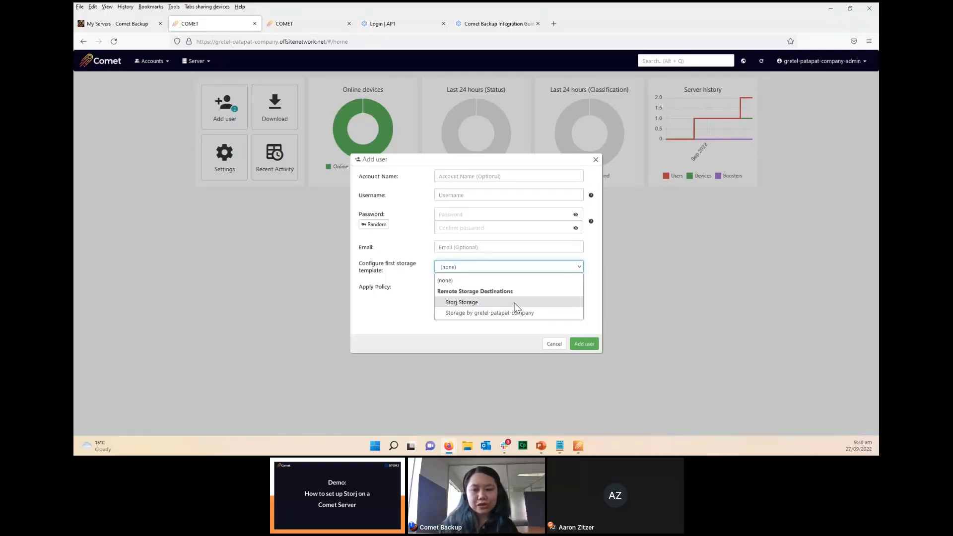
{"action": "left_click", "coordinate": [553, 344]}
{"action": "left_click", "coordinate": [553, 344]}
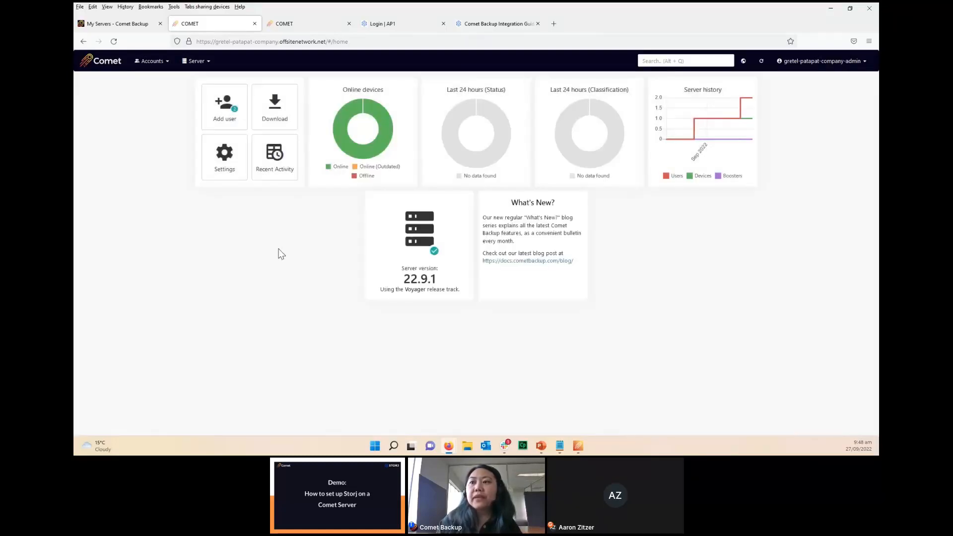
Step: Switch to the self-hosted Comet Server and open the Storage Templates section of its Authentication Role settings
{"action": "left_click", "coordinate": [303, 26]}
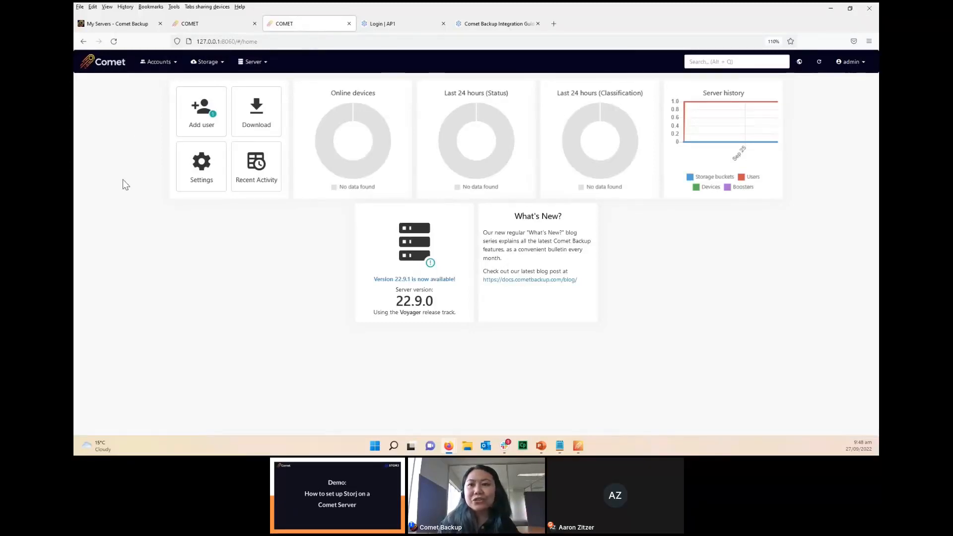
{"action": "left_click", "coordinate": [198, 174]}
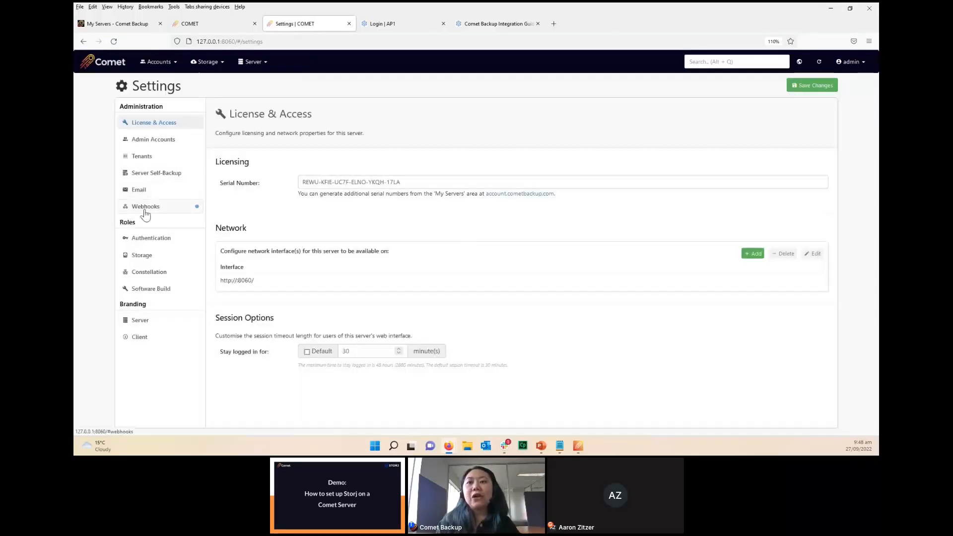
{"action": "left_click", "coordinate": [141, 243]}
{"action": "scroll", "coordinate": [599, 281], "scroll_direction": "down", "scroll_amount": 3}
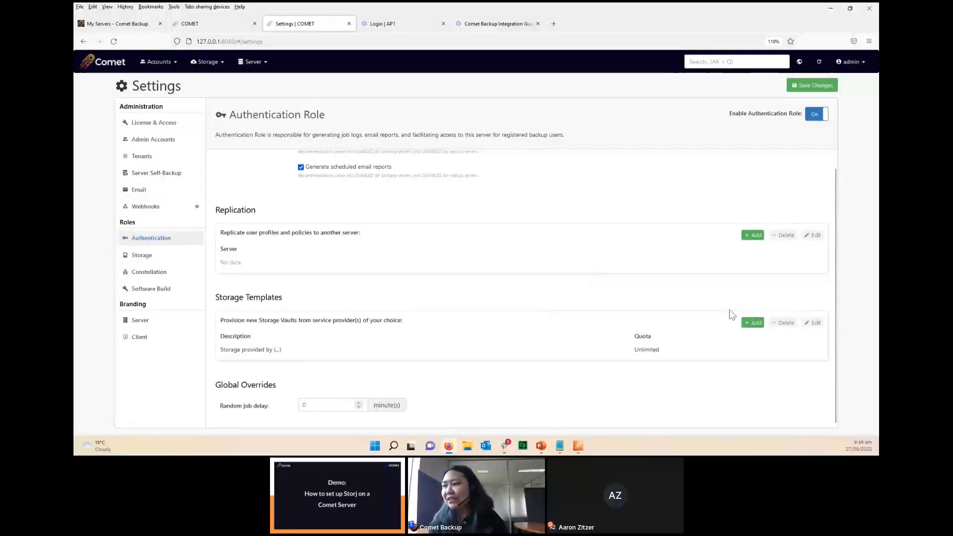
{"action": "double_click", "coordinate": [263, 296]}
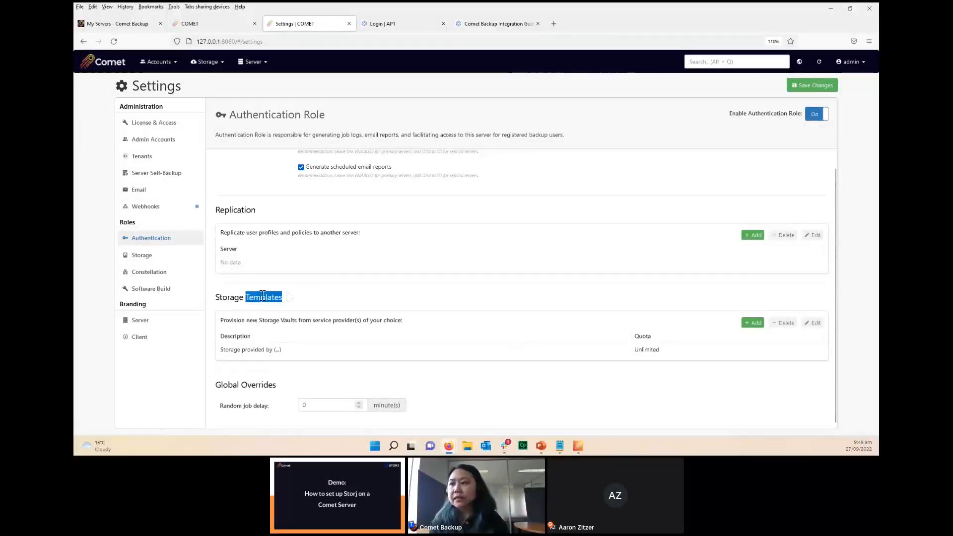
Step: Examine the connection fields of a new Storj DCS storage template, including API key, passphrase, bucket and description, and close it without saving
{"action": "left_click", "coordinate": [752, 322]}
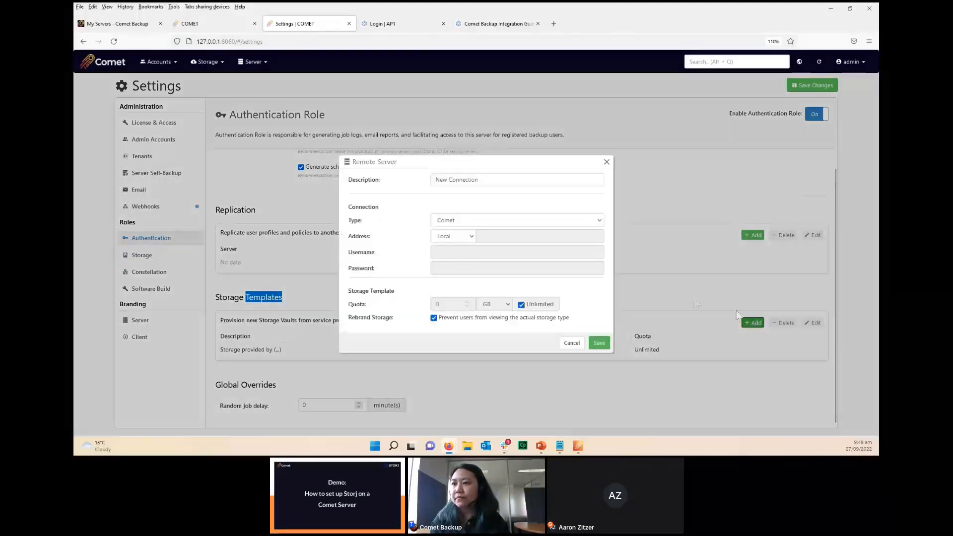
{"action": "left_click", "coordinate": [522, 221]}
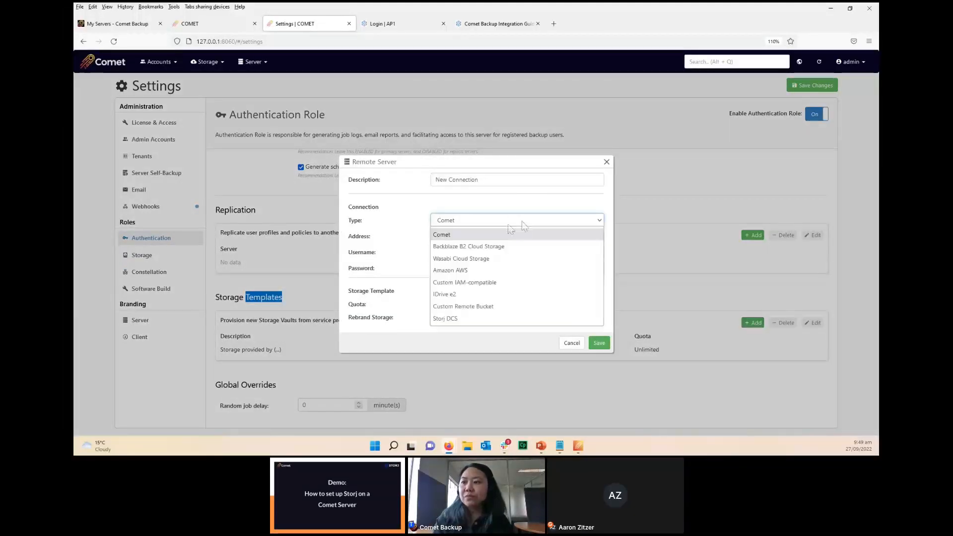
{"action": "left_click", "coordinate": [446, 317]}
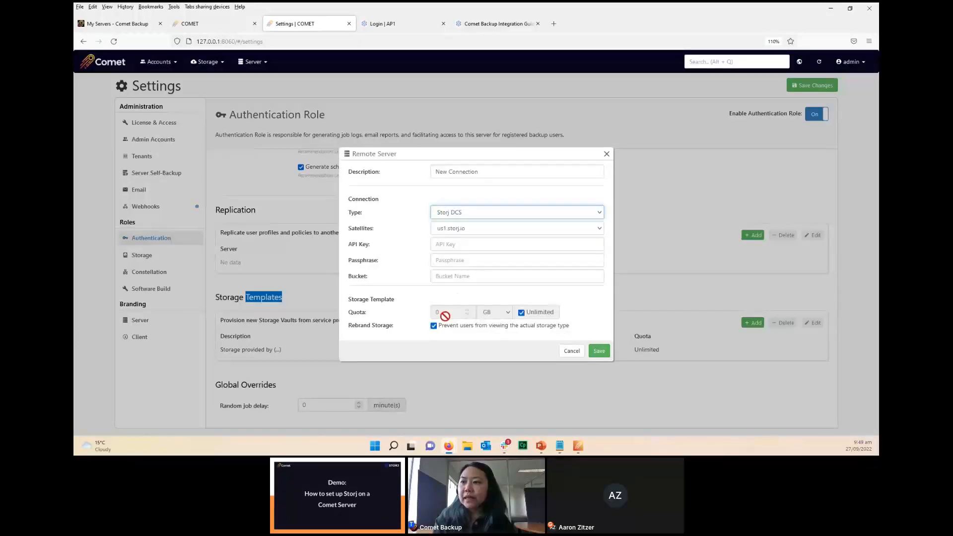
{"action": "left_click", "coordinate": [468, 243]}
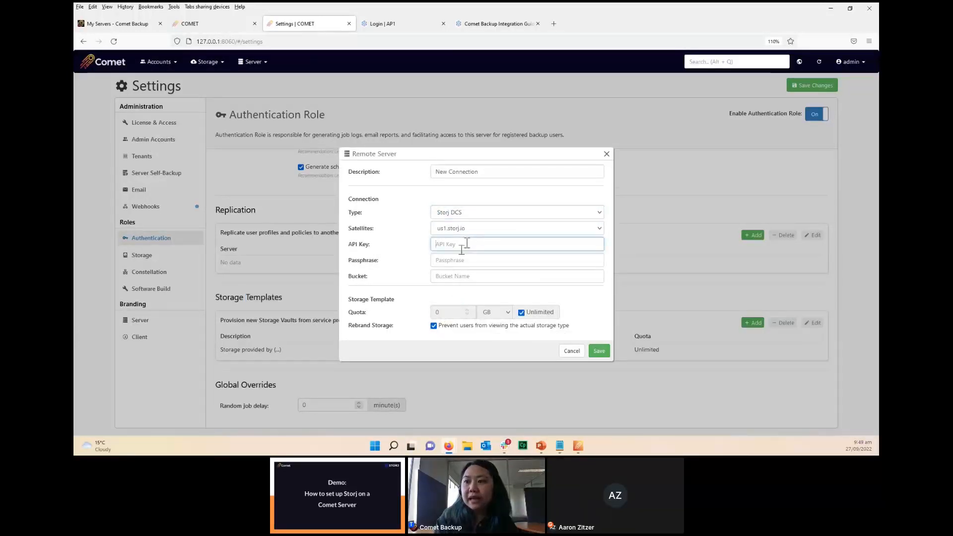
{"action": "left_click", "coordinate": [454, 260]}
{"action": "left_click", "coordinate": [455, 278]}
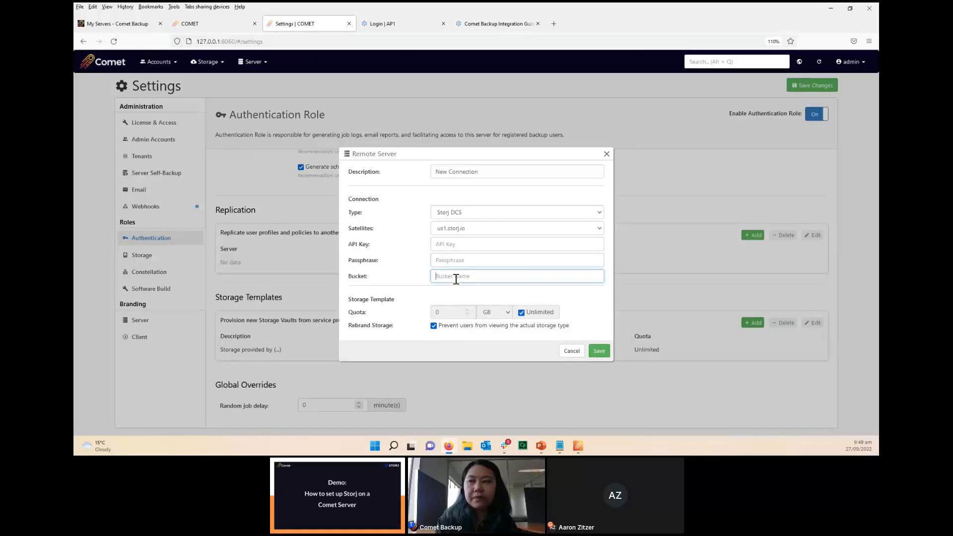
{"action": "triple_click", "coordinate": [442, 173]}
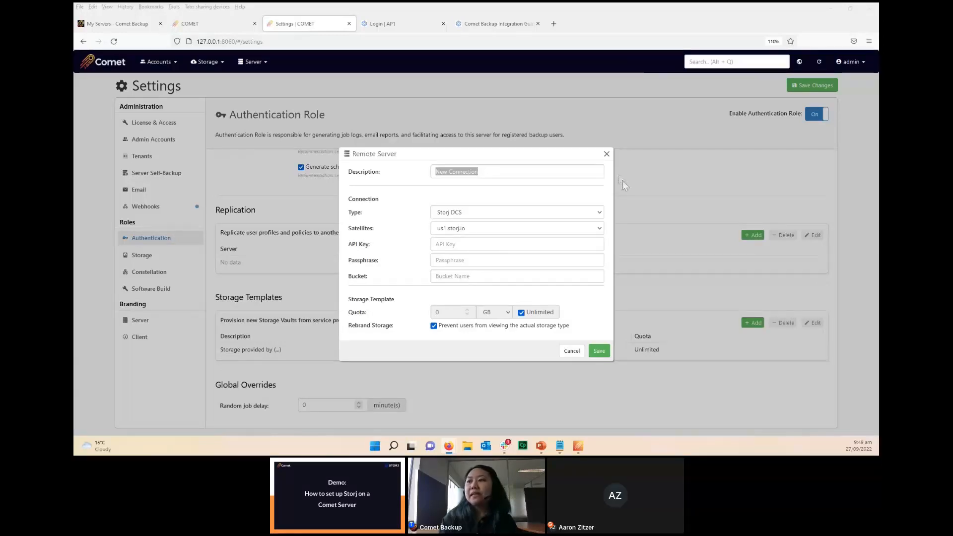
{"action": "left_click", "coordinate": [607, 154]}
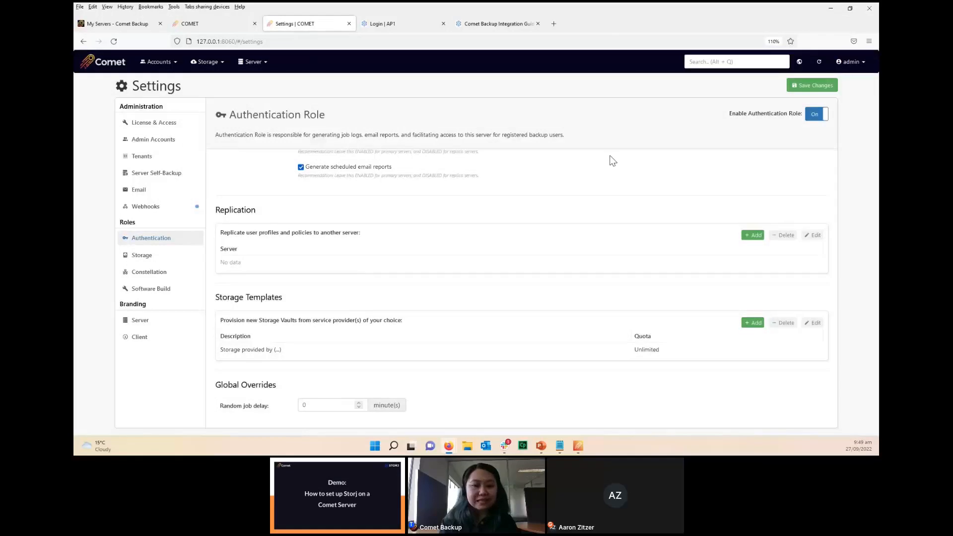